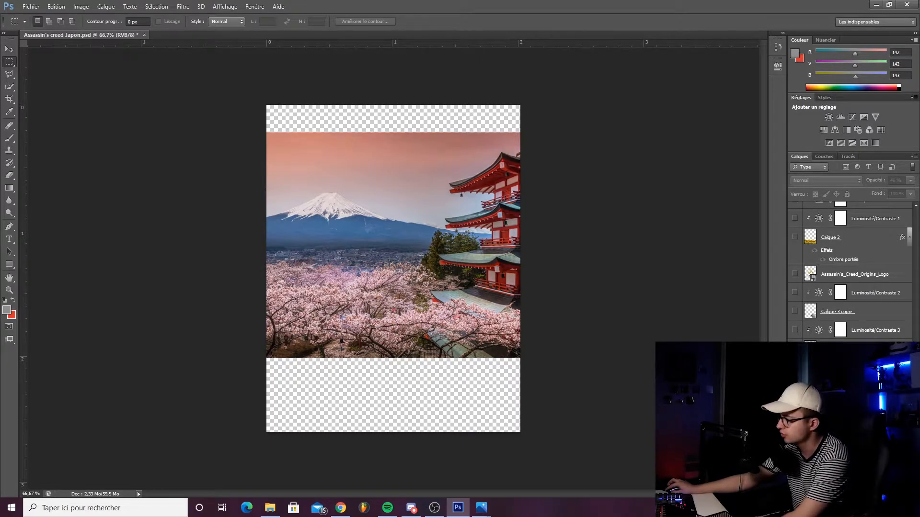
Show the rock layers, including Calque 3 copie, together with the Luminosité/Contraste 2 and 3 adjustments
{"action": "left_click", "coordinate": [795, 367]}
{"action": "left_click", "coordinate": [795, 349]}
{"action": "left_click", "coordinate": [795, 330]}
{"action": "left_click", "coordinate": [795, 311]}
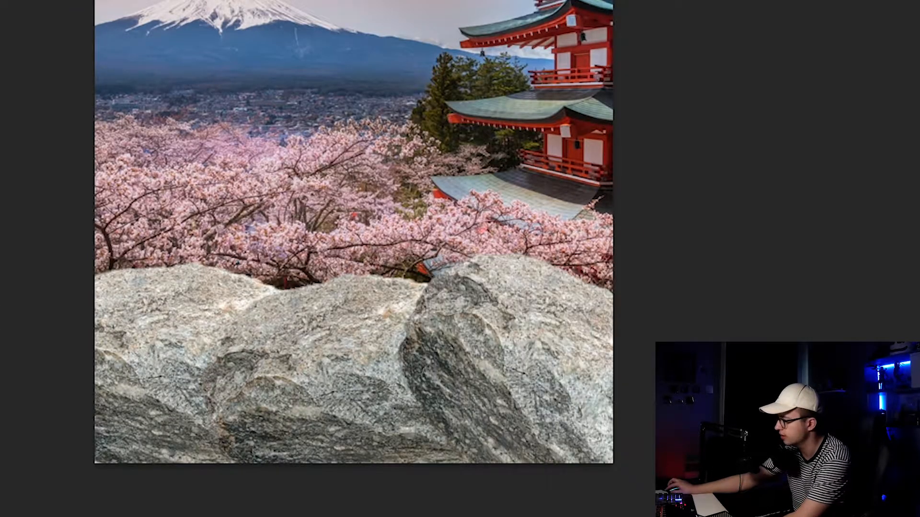
{"action": "left_click", "coordinate": [795, 293]}
Show the grass field layer Calque 2 with its Luminosité/Contraste 1 and Teinte/Saturation 1 adjustments
{"action": "scroll", "coordinate": [794, 294], "scroll_direction": "up", "scroll_amount": 1}
{"action": "scroll", "coordinate": [793, 296], "scroll_direction": "up", "scroll_amount": 2}
{"action": "left_click", "coordinate": [794, 294]}
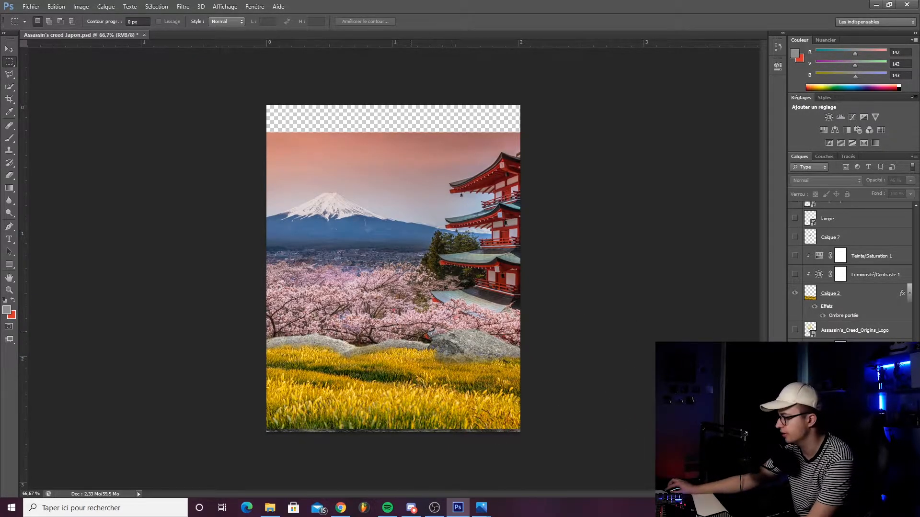
{"action": "scroll", "coordinate": [819, 284], "scroll_direction": "up", "scroll_amount": 1}
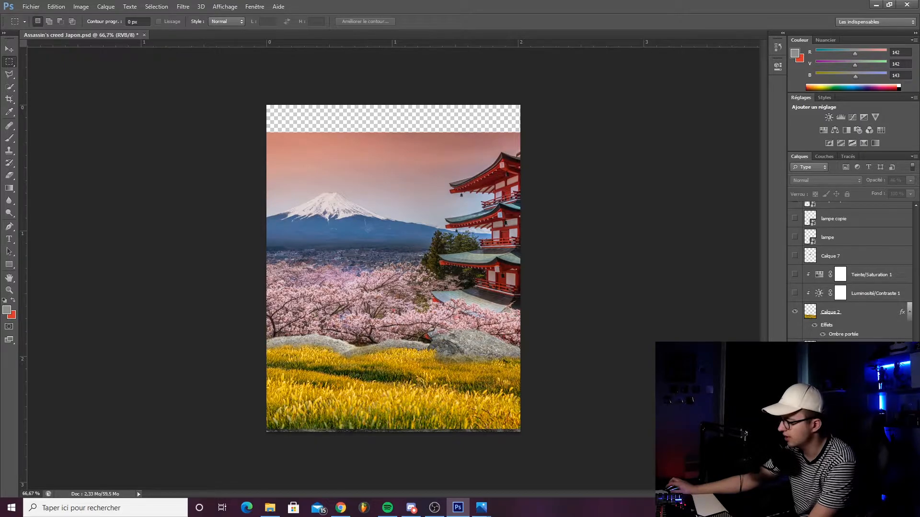
{"action": "left_click", "coordinate": [793, 293]}
{"action": "left_click", "coordinate": [794, 275]}
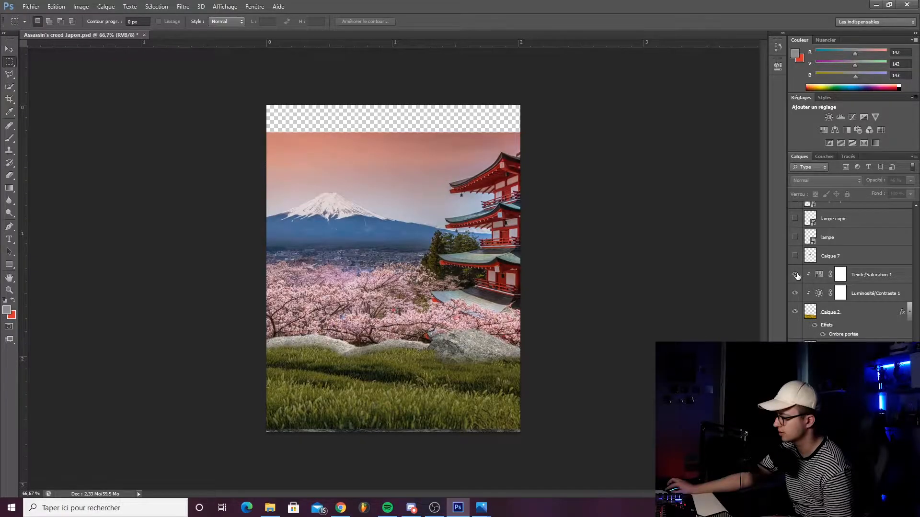
{"action": "left_click", "coordinate": [796, 275]}
{"action": "left_click", "coordinate": [795, 275]}
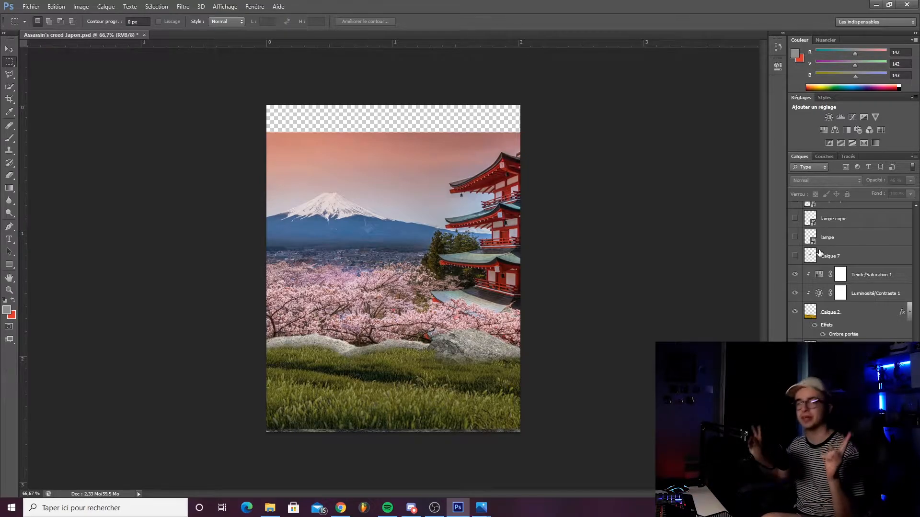
Show the fortress layer Calque 7 at the foot of the mountain
{"action": "scroll", "coordinate": [810, 273], "scroll_direction": "up", "scroll_amount": 2}
{"action": "left_click", "coordinate": [795, 293]}
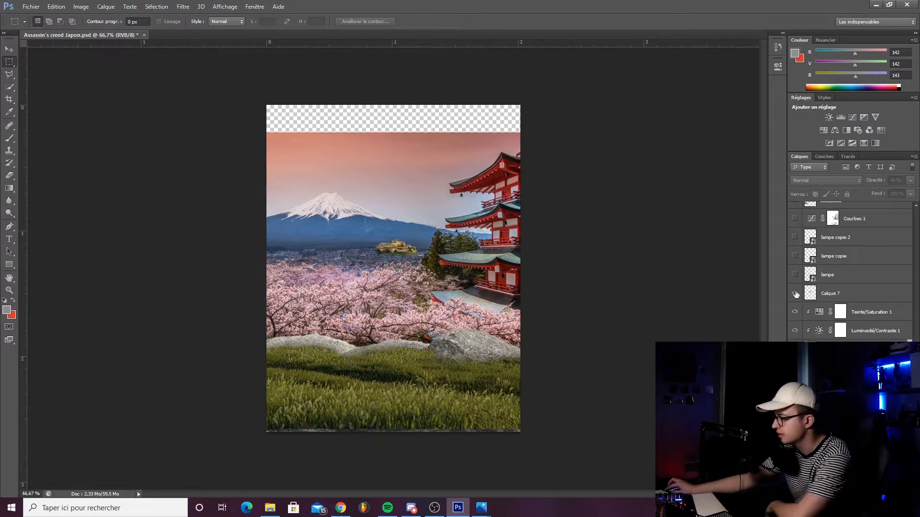
{"action": "scroll", "coordinate": [383, 254], "scroll_direction": "up", "scroll_amount": 3}
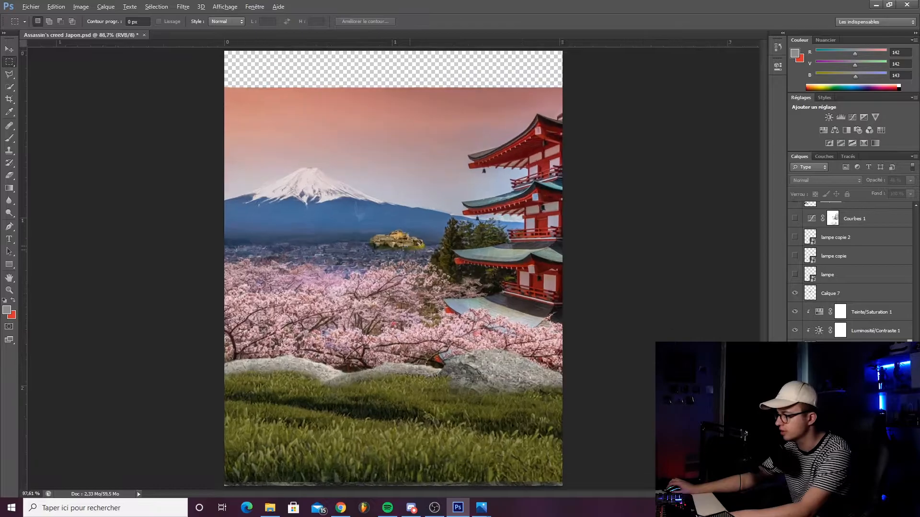
{"action": "scroll", "coordinate": [369, 238], "scroll_direction": "up", "scroll_amount": 4}
{"action": "scroll", "coordinate": [388, 234], "scroll_direction": "down", "scroll_amount": 6}
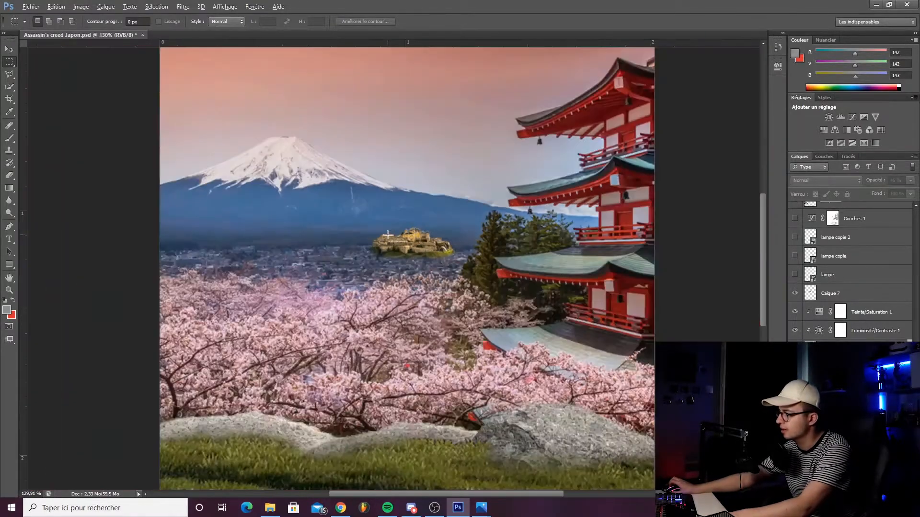
Show the lantern layers, the warrior layer Calque 1 copie, and Calque 1 with its Teinte/Saturation 4 adjustment
{"action": "key", "text": "alt"}
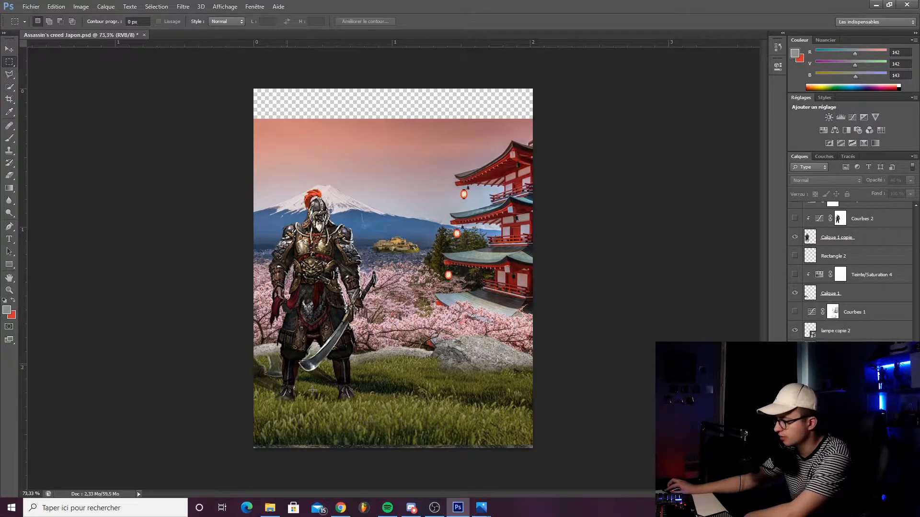
{"action": "left_click", "coordinate": [794, 275]}
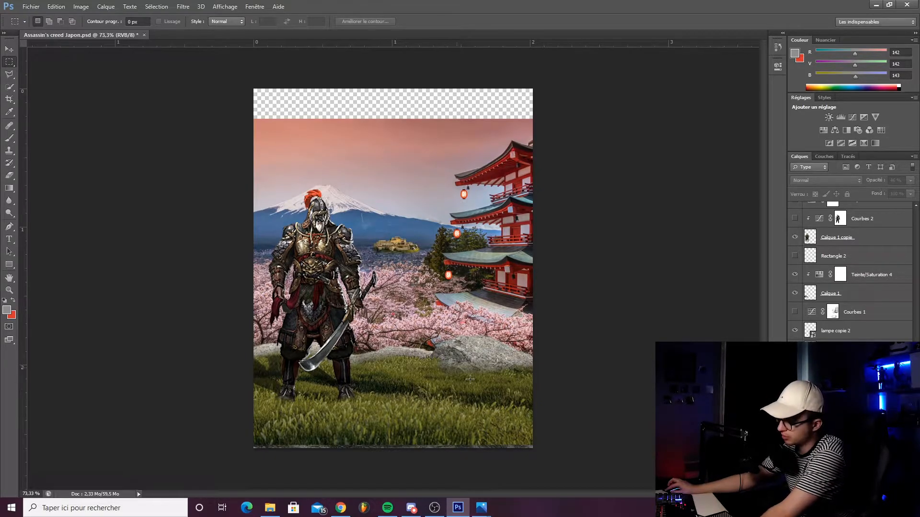
Show the feu, feu copie, fumée and fumée copie layers over the fortress
{"action": "scroll", "coordinate": [378, 215], "scroll_direction": "up", "scroll_amount": 5, "text": "alt"}
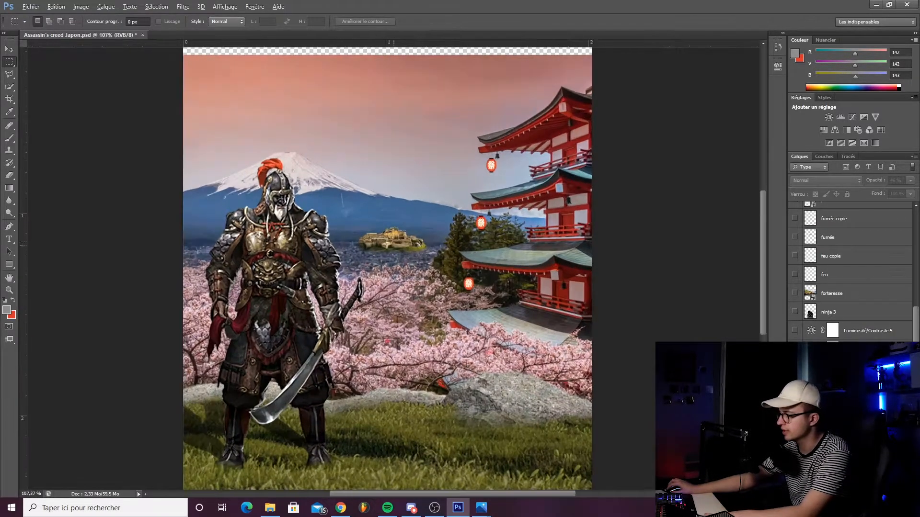
{"action": "scroll", "coordinate": [391, 243], "scroll_direction": "up", "scroll_amount": 4, "text": "alt"}
{"action": "scroll", "coordinate": [403, 251], "scroll_direction": "up", "scroll_amount": 3}
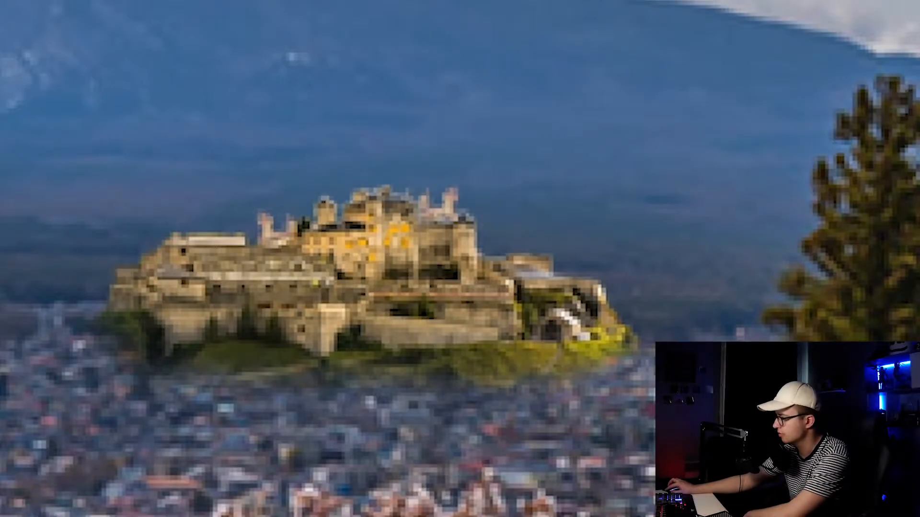
{"action": "left_click", "coordinate": [793, 275]}
{"action": "left_click", "coordinate": [795, 257]}
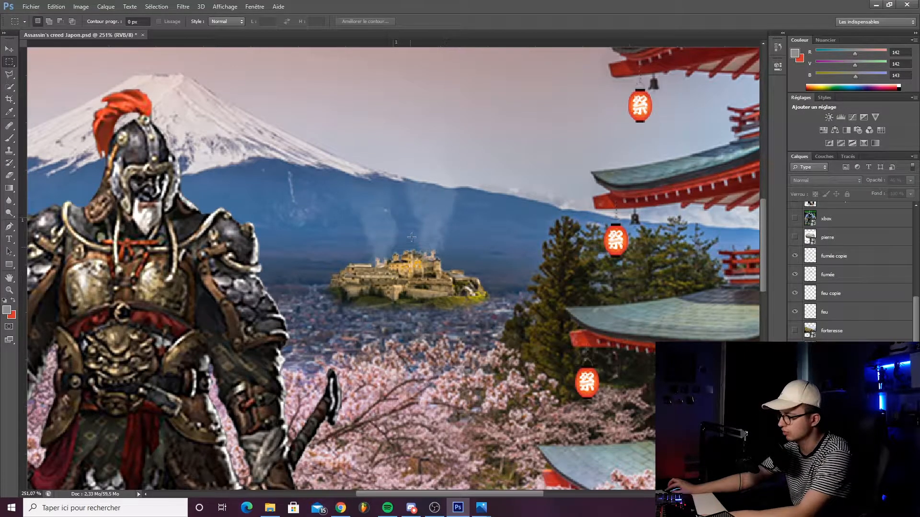
{"action": "key", "text": "ctrl+0"}
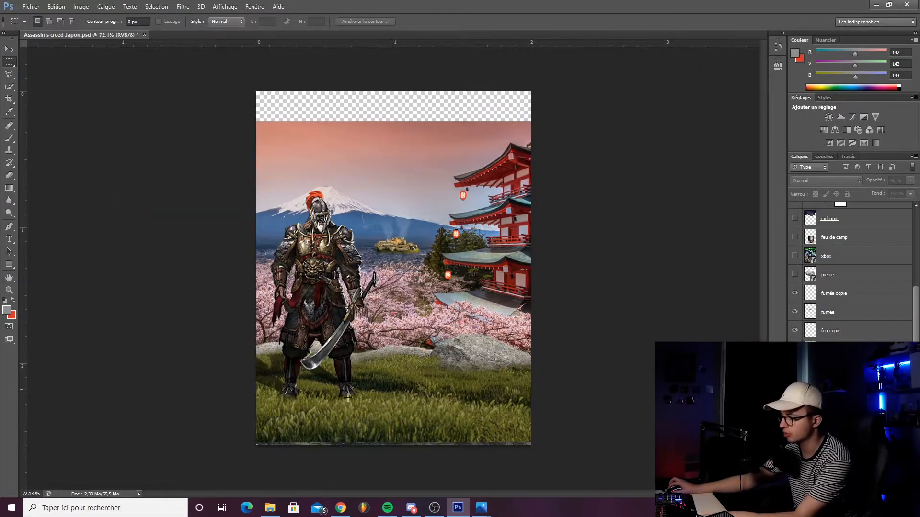
Show the feu de camp layer on the grass beside the warrior
{"action": "scroll", "coordinate": [347, 413], "scroll_direction": "up", "scroll_amount": 4}
{"action": "scroll", "coordinate": [348, 413], "scroll_direction": "down", "scroll_amount": 1}
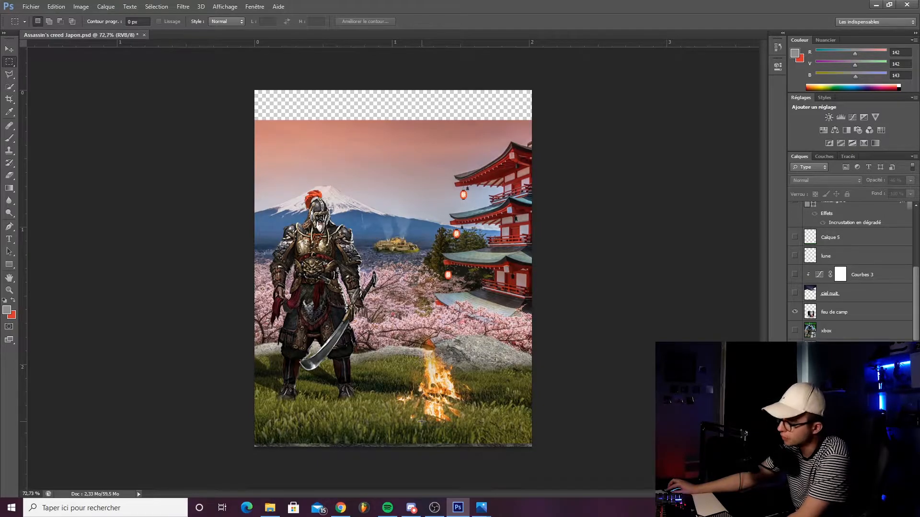
{"action": "scroll", "coordinate": [428, 420], "scroll_direction": "up", "scroll_amount": 5}
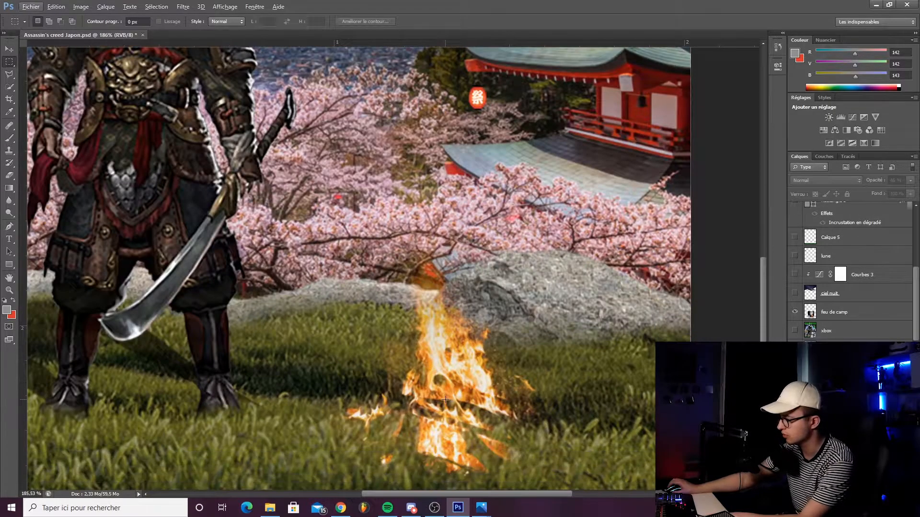
Show the ciel nuit layer with its Courbes 3 adjustment, and the lune layer in the sky
{"action": "scroll", "coordinate": [445, 373], "scroll_direction": "down", "scroll_amount": 5}
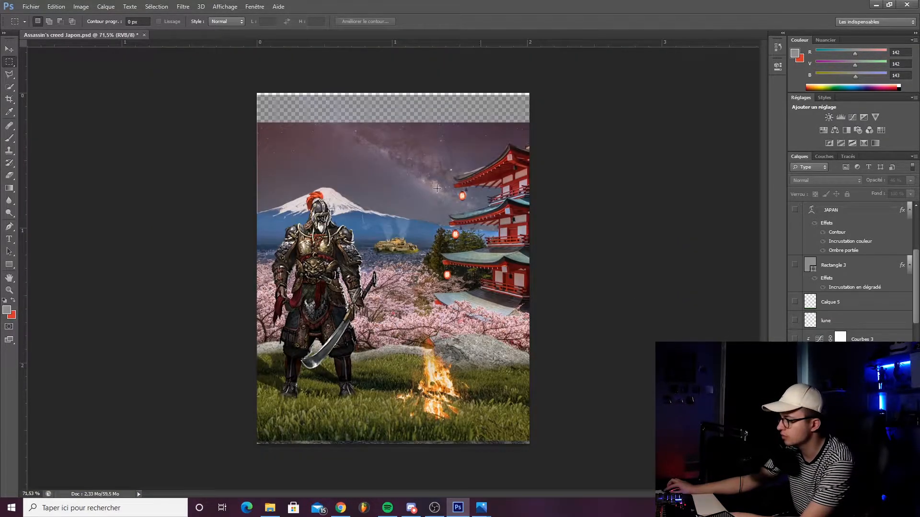
{"action": "left_click", "coordinate": [794, 339]}
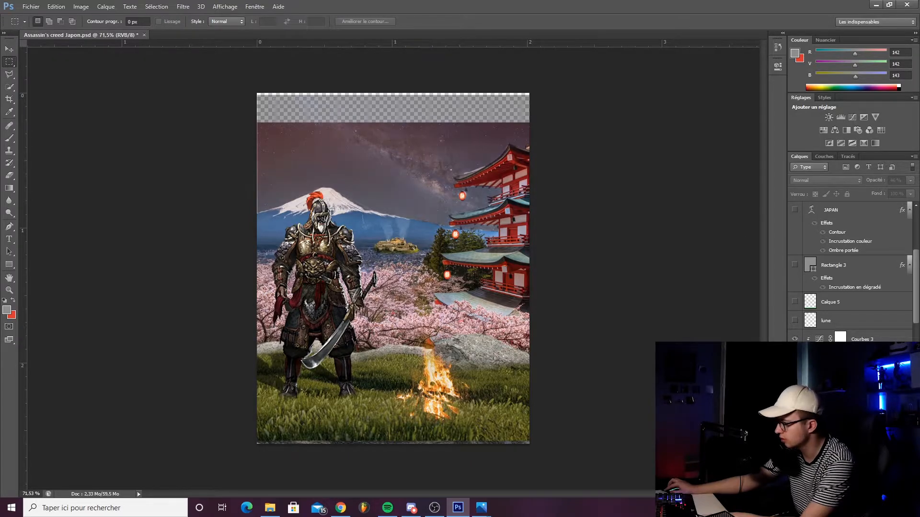
{"action": "scroll", "coordinate": [794, 339], "scroll_direction": "up", "scroll_amount": 1}
{"action": "left_click", "coordinate": [795, 339]}
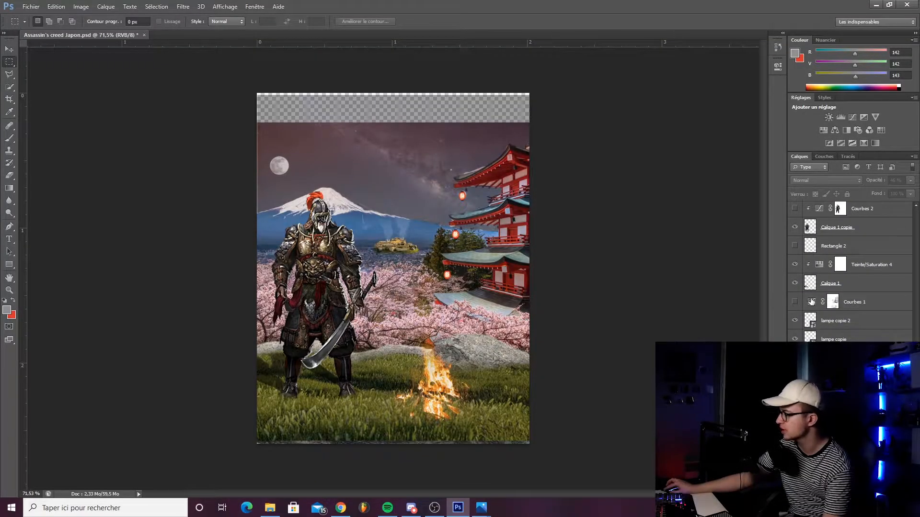
Show the Courbes 1 adjustment to darken the landscape into a night scene
{"action": "left_click", "coordinate": [796, 301]}
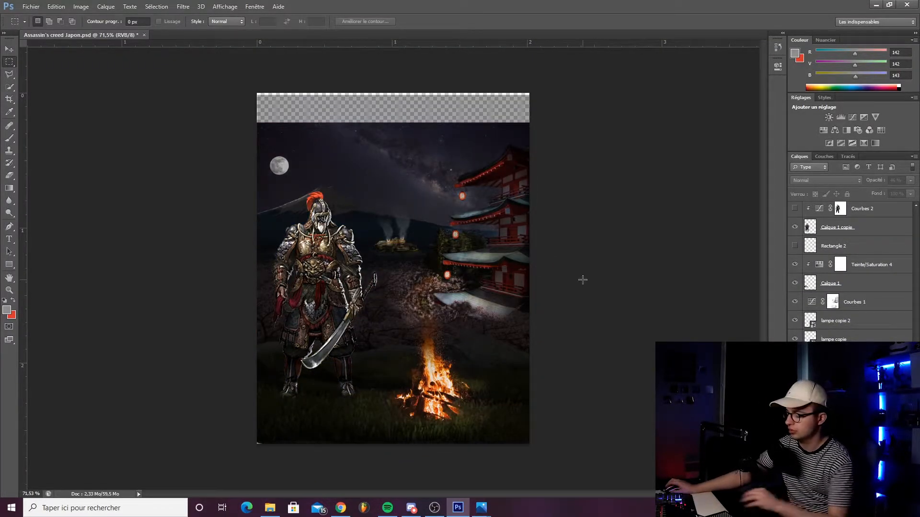
{"action": "scroll", "coordinate": [282, 305], "scroll_direction": "up", "scroll_amount": 3}
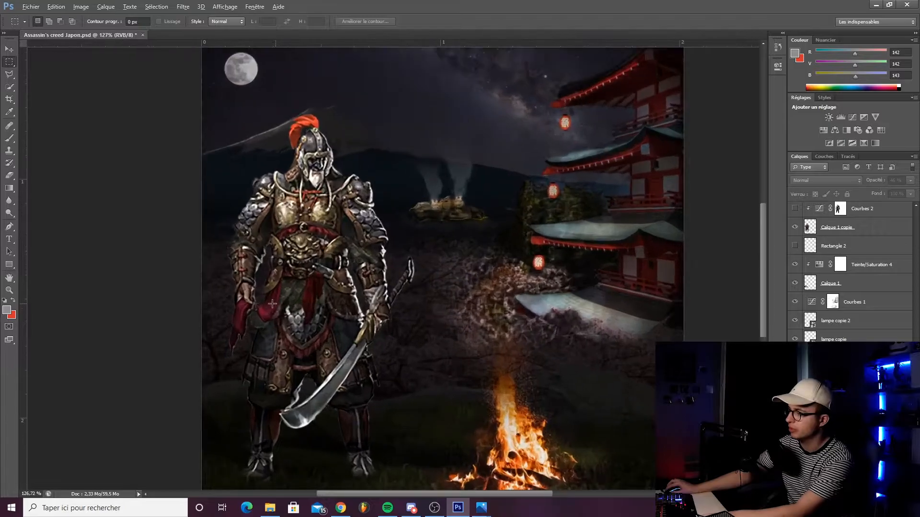
{"action": "scroll", "coordinate": [266, 291], "scroll_direction": "down", "scroll_amount": 3}
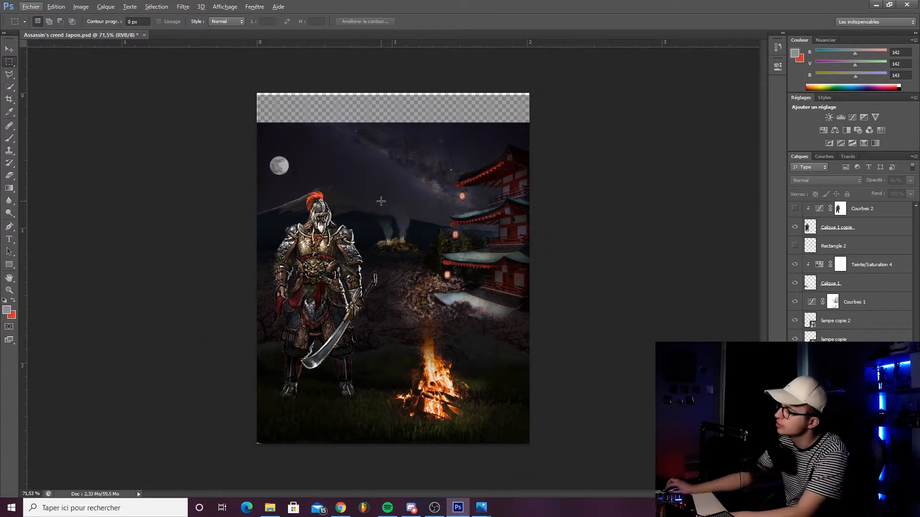
Examine the night lighting on the fortress, the pagoda and lanterns, the cherry trees and around the campfire
{"action": "scroll", "coordinate": [403, 239], "scroll_direction": "up", "scroll_amount": 5}
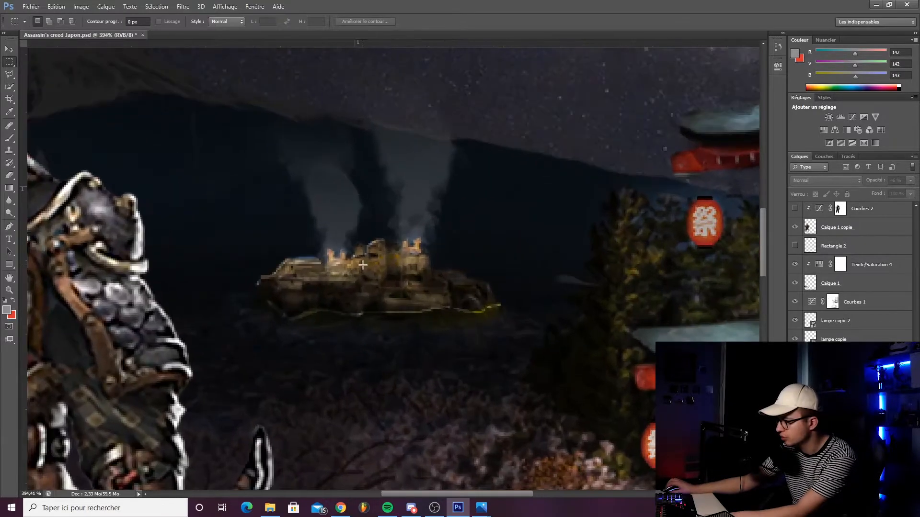
{"action": "scroll", "coordinate": [401, 259], "scroll_direction": "down", "scroll_amount": 5}
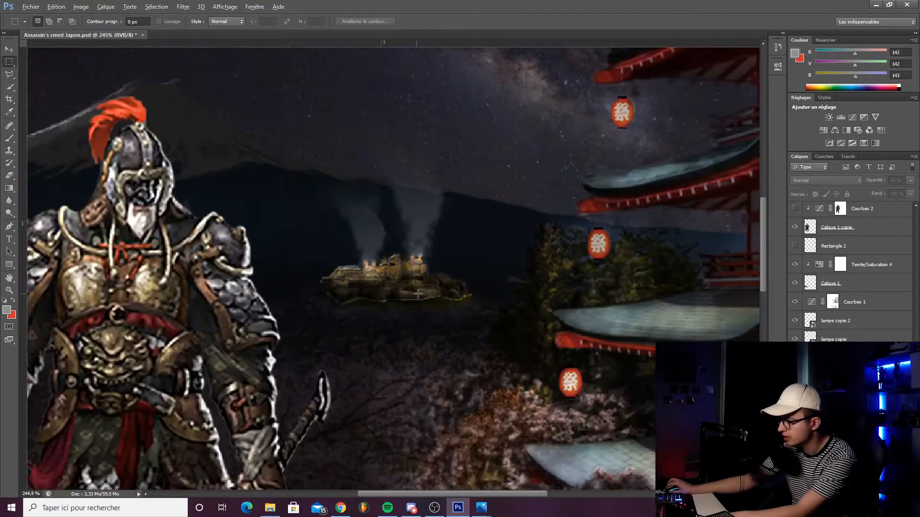
{"action": "scroll", "coordinate": [495, 335], "scroll_direction": "up", "scroll_amount": 2}
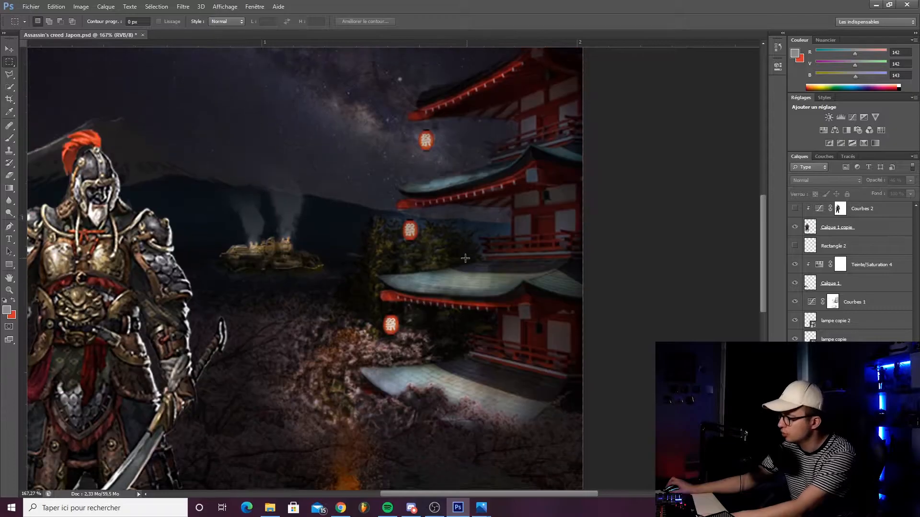
{"action": "scroll", "coordinate": [446, 196], "scroll_direction": "up", "scroll_amount": 2}
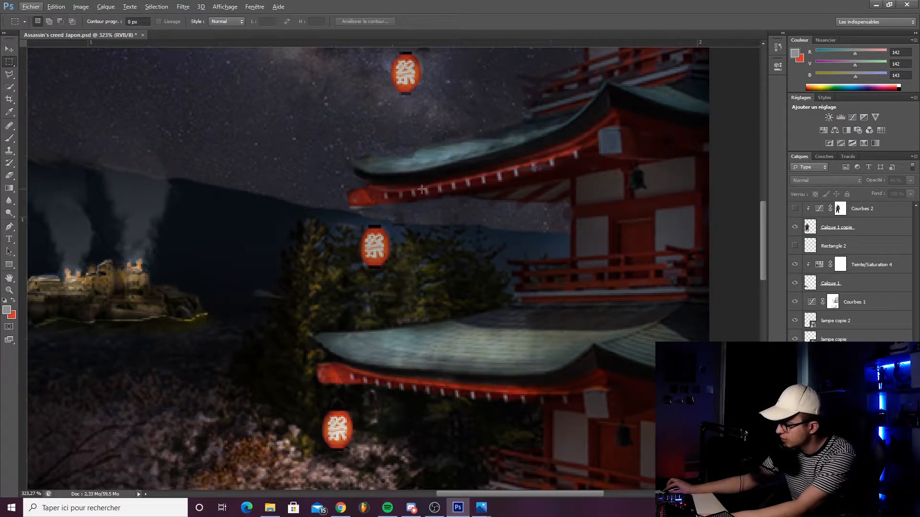
{"action": "scroll", "coordinate": [419, 198], "scroll_direction": "down", "scroll_amount": 5}
{"action": "scroll", "coordinate": [489, 307], "scroll_direction": "up", "scroll_amount": 1}
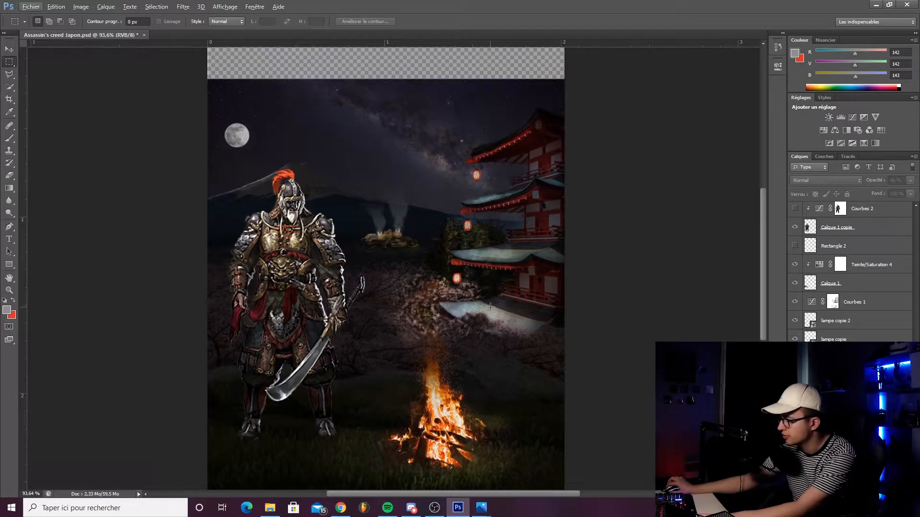
{"action": "scroll", "coordinate": [466, 215], "scroll_direction": "up", "scroll_amount": 3}
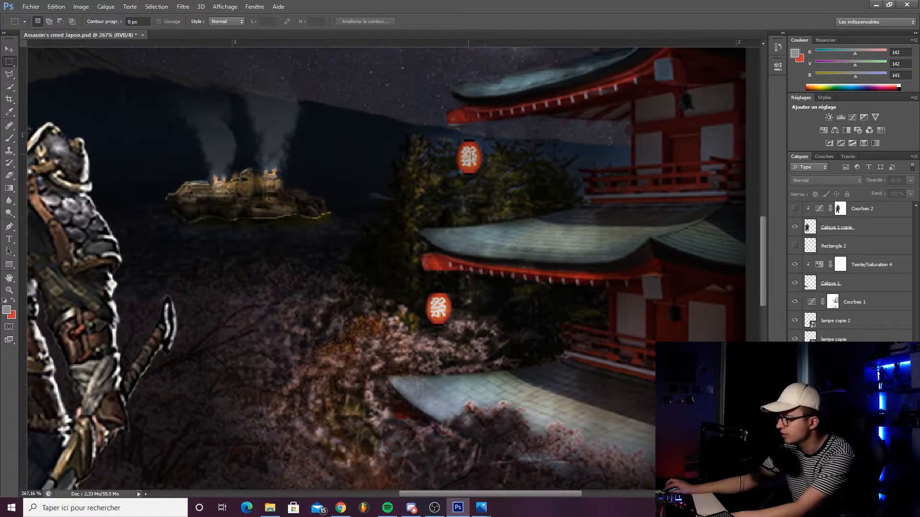
{"action": "scroll", "coordinate": [404, 357], "scroll_direction": "down", "scroll_amount": 2}
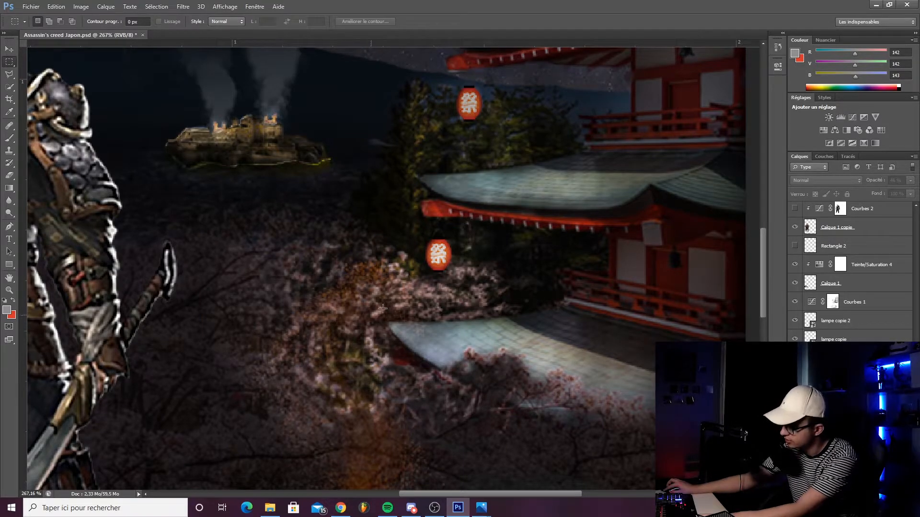
{"action": "scroll", "coordinate": [375, 314], "scroll_direction": "down", "scroll_amount": 4}
{"action": "scroll", "coordinate": [478, 392], "scroll_direction": "up", "scroll_amount": 3}
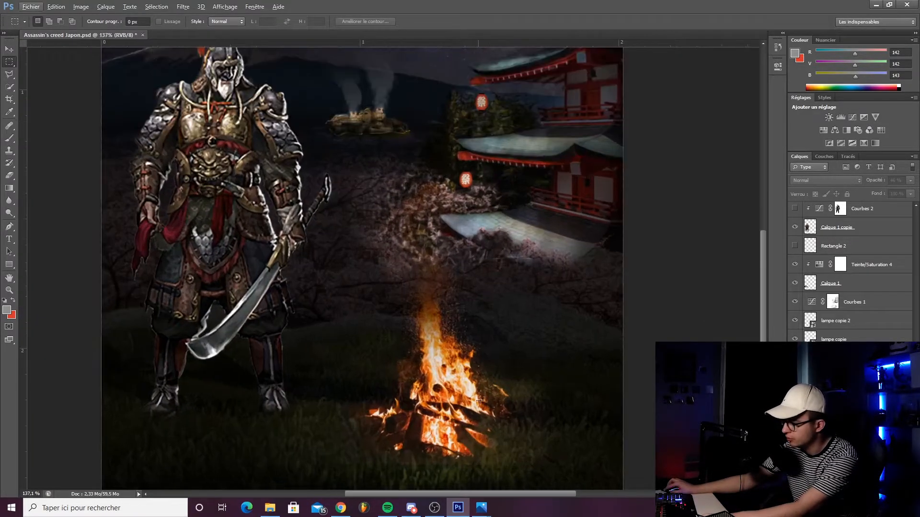
{"action": "scroll", "coordinate": [481, 391], "scroll_direction": "down", "scroll_amount": 1}
{"action": "scroll", "coordinate": [312, 358], "scroll_direction": "down", "scroll_amount": 2}
Select the Courbes 2 mask and show that adjustment to shade the warrior in Calque 1 copie
{"action": "scroll", "coordinate": [847, 278], "scroll_direction": "up", "scroll_amount": 2}
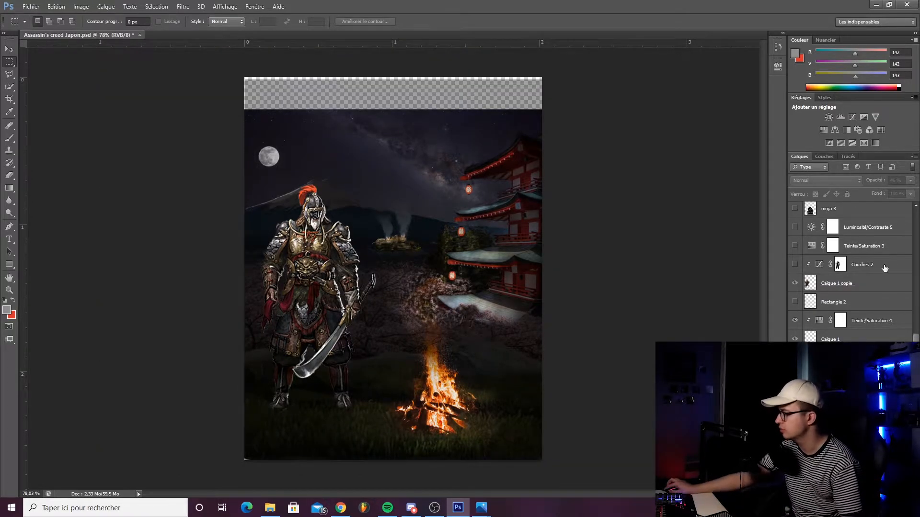
{"action": "left_click", "coordinate": [839, 265]}
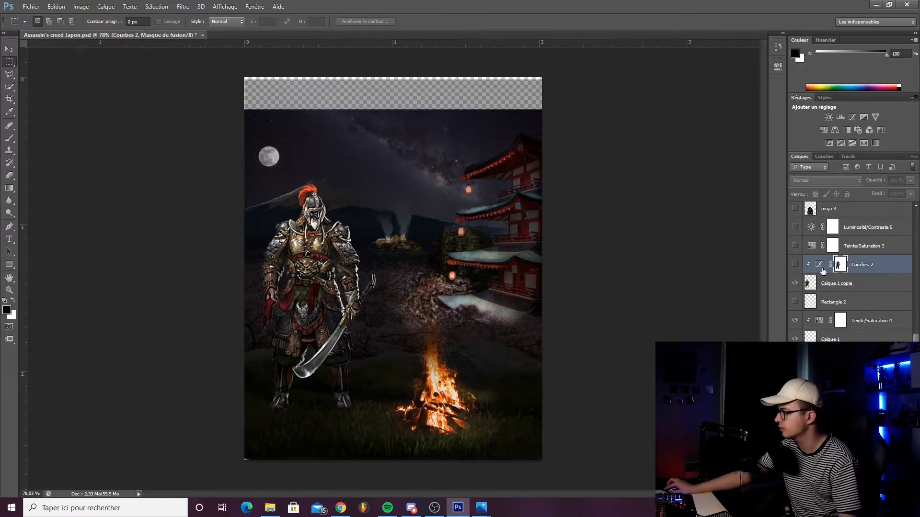
{"action": "left_click", "coordinate": [795, 265]}
{"action": "scroll", "coordinate": [311, 258], "scroll_direction": "up", "scroll_amount": 3}
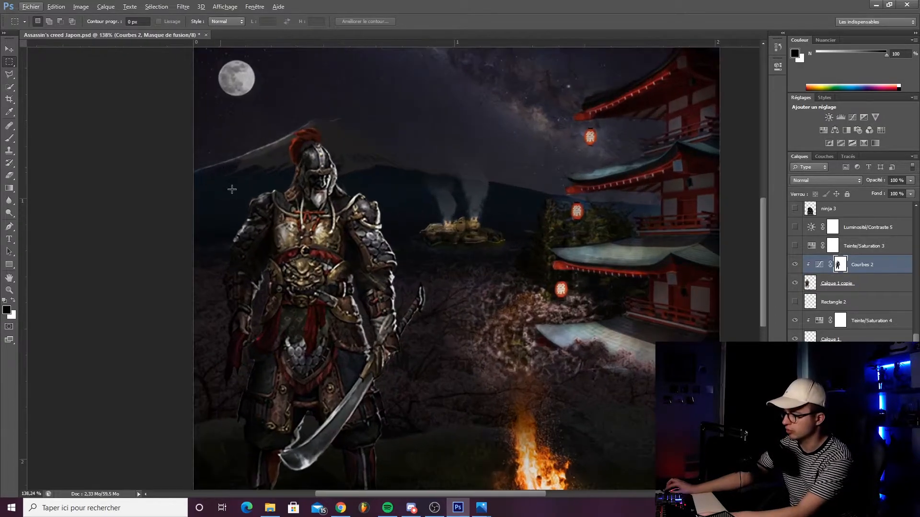
{"action": "scroll", "coordinate": [295, 231], "scroll_direction": "down", "scroll_amount": 2}
{"action": "scroll", "coordinate": [546, 351], "scroll_direction": "down", "scroll_amount": 3}
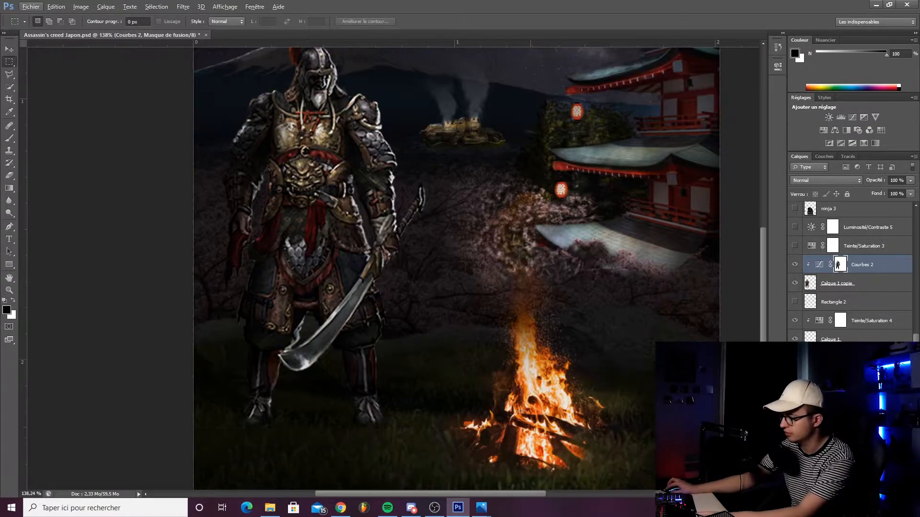
{"action": "scroll", "coordinate": [528, 424], "scroll_direction": "down", "scroll_amount": 3}
{"action": "scroll", "coordinate": [146, 379], "scroll_direction": "up", "scroll_amount": 4}
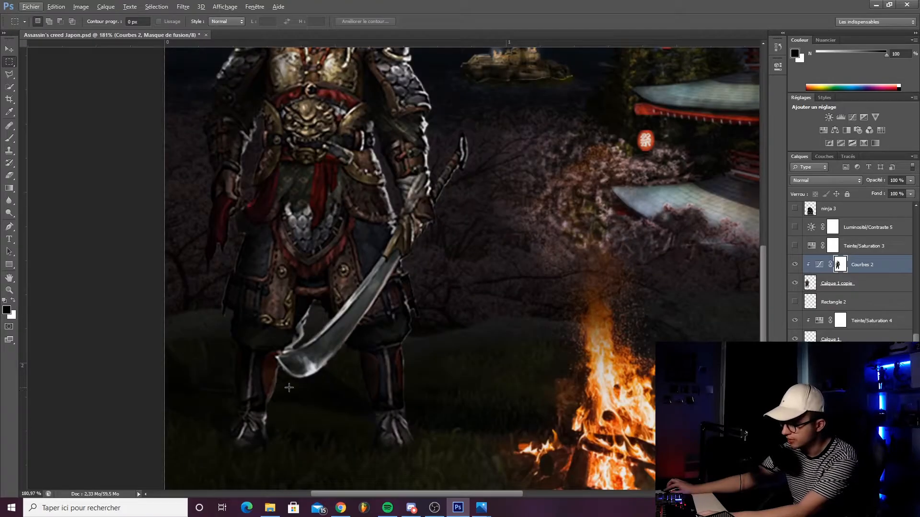
Show the Ellipse 1 and Logo AC Base layers, and examine the Assassin's Creed emblem on the moon
{"action": "scroll", "coordinate": [295, 388], "scroll_direction": "down", "scroll_amount": 5}
{"action": "scroll", "coordinate": [876, 299], "scroll_direction": "up", "scroll_amount": 5}
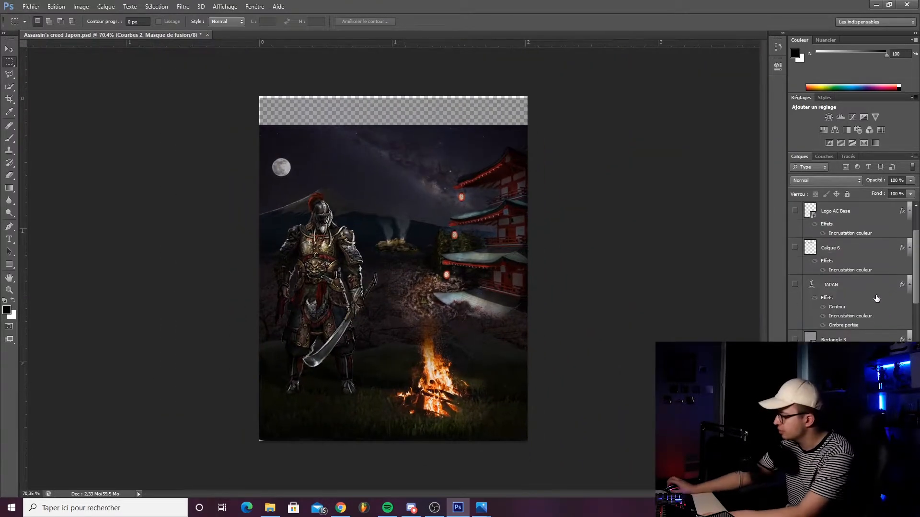
{"action": "scroll", "coordinate": [815, 287], "scroll_direction": "up", "scroll_amount": 3}
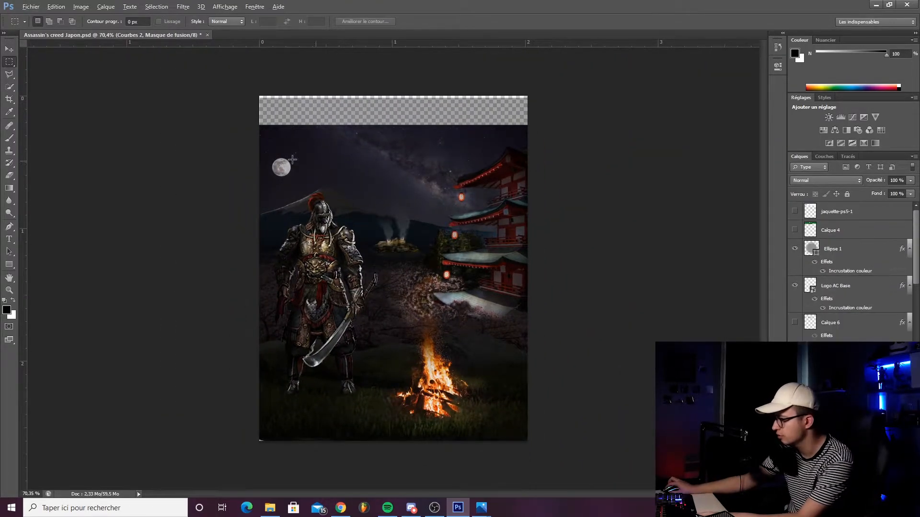
{"action": "scroll", "coordinate": [309, 159], "scroll_direction": "up", "scroll_amount": 3}
{"action": "scroll", "coordinate": [261, 123], "scroll_direction": "up", "scroll_amount": 5}
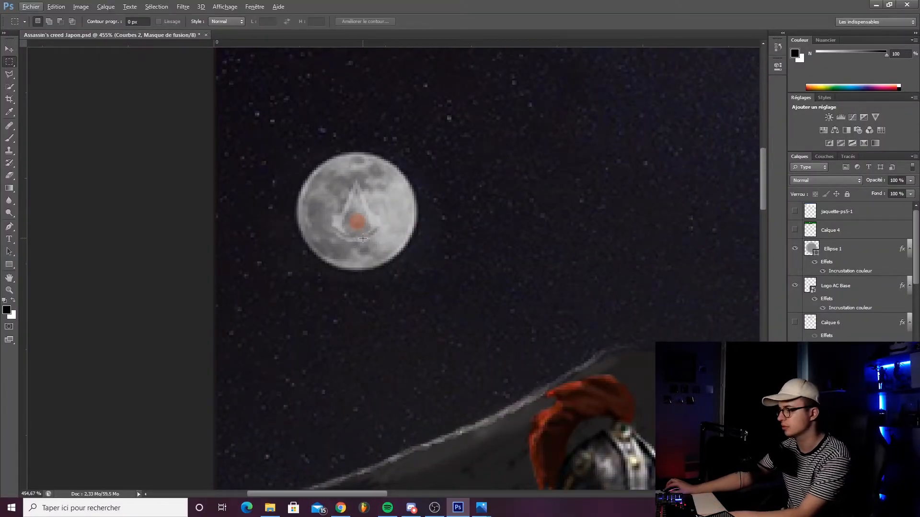
{"action": "key", "text": "ctrl+0"}
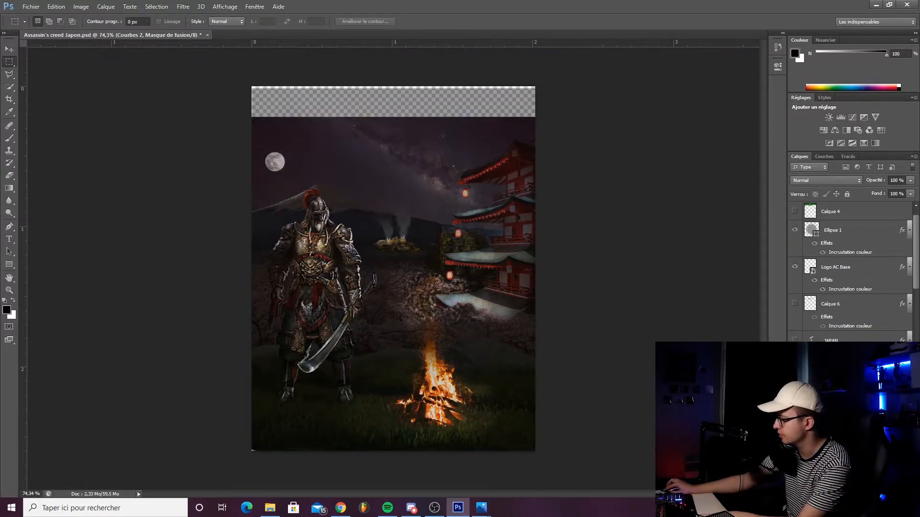
Select and show the Rectangle 3 layer, and examine its faint reddish tint over the sky, mountain and warrior
{"action": "left_click", "coordinate": [833, 397]}
{"action": "left_click", "coordinate": [795, 398]}
{"action": "left_click", "coordinate": [833, 416]}
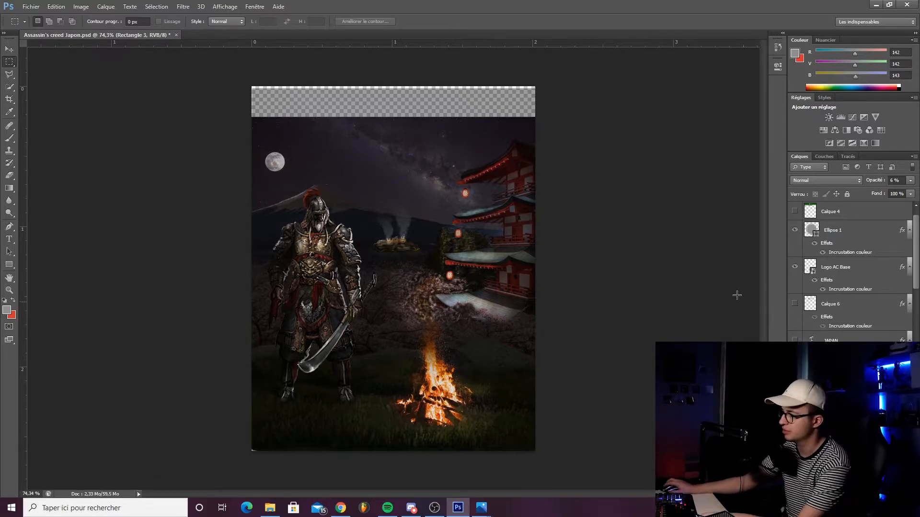
{"action": "scroll", "coordinate": [316, 193], "scroll_direction": "up", "scroll_amount": 4}
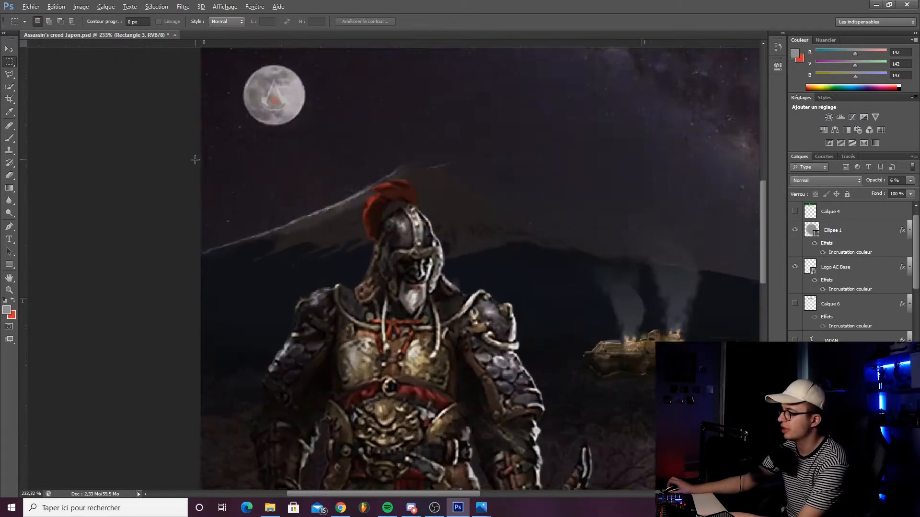
{"action": "scroll", "coordinate": [479, 171], "scroll_direction": "up", "scroll_amount": 12}
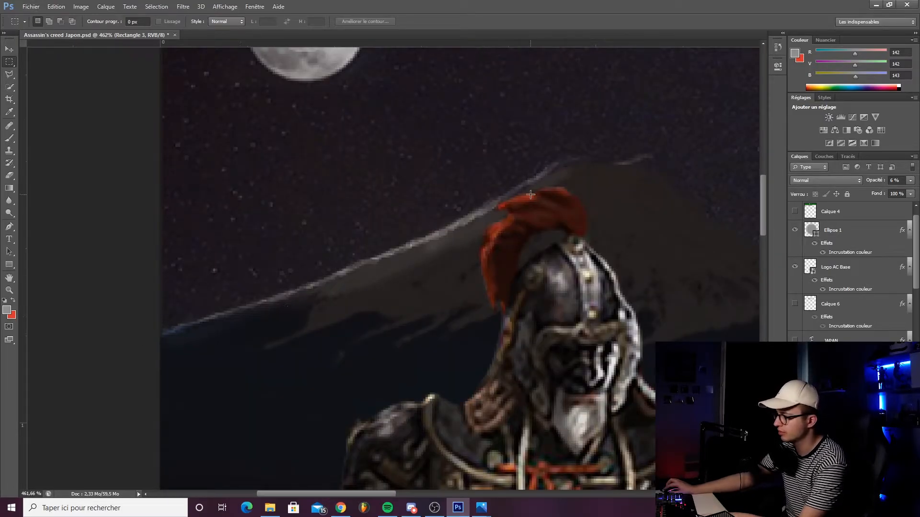
{"action": "scroll", "coordinate": [579, 181], "scroll_direction": "down", "scroll_amount": 14}
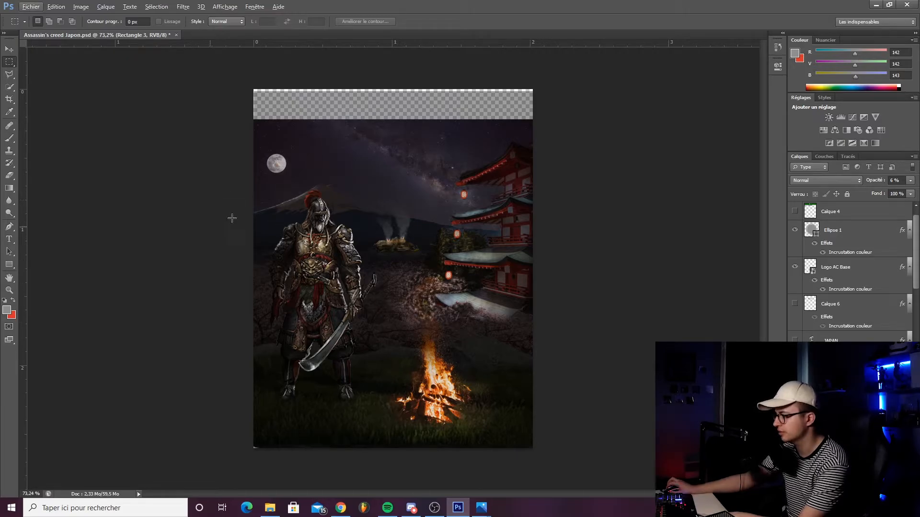
{"action": "scroll", "coordinate": [307, 226], "scroll_direction": "up", "scroll_amount": 8}
{"action": "scroll", "coordinate": [383, 228], "scroll_direction": "down", "scroll_amount": 8}
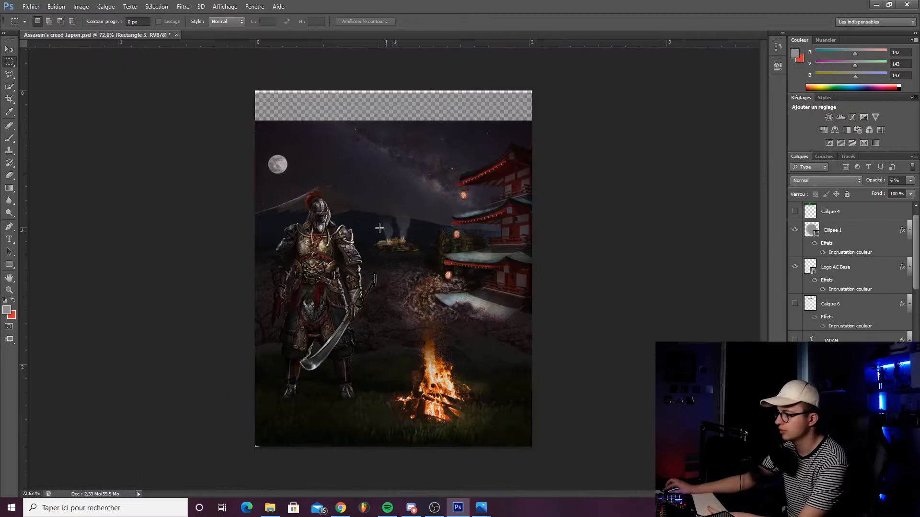
Show the Calque 6 and JAPAN layers to display the Assassin's Creed Japan title above the scene
{"action": "scroll", "coordinate": [795, 329], "scroll_direction": "up", "scroll_amount": 1}
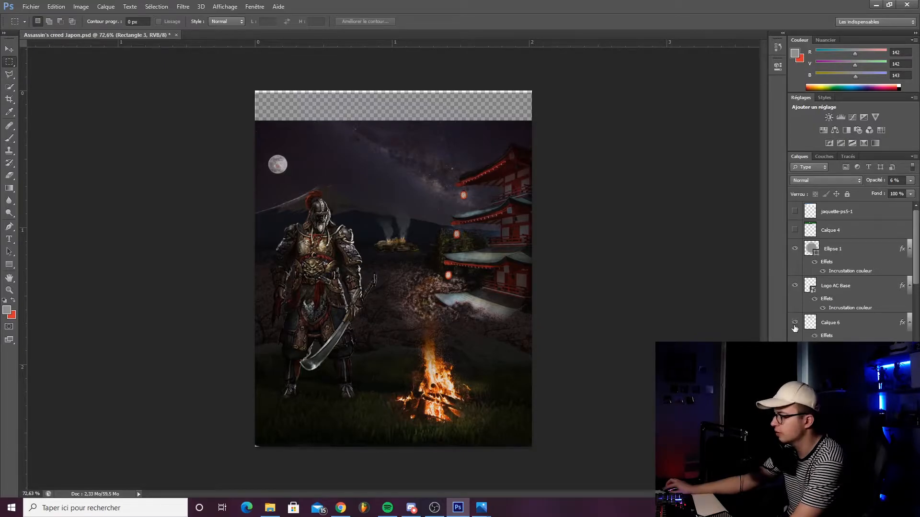
{"action": "left_click", "coordinate": [794, 324]}
{"action": "left_click", "coordinate": [795, 359]}
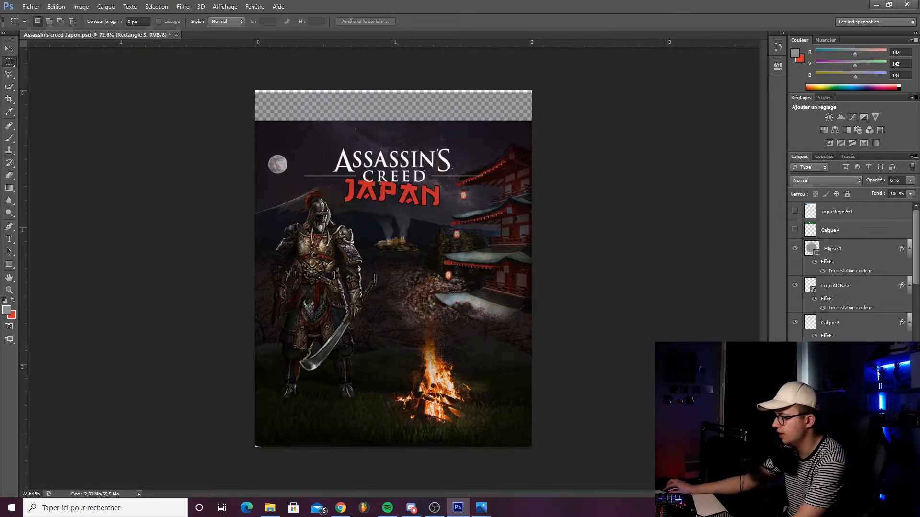
Show the jaquette-ps5-1 layer to frame the poster as a PS5 game cover
{"action": "scroll", "coordinate": [373, 226], "scroll_direction": "down", "scroll_amount": 4}
{"action": "scroll", "coordinate": [395, 227], "scroll_direction": "up", "scroll_amount": 1}
{"action": "scroll", "coordinate": [396, 227], "scroll_direction": "up", "scroll_amount": 3}
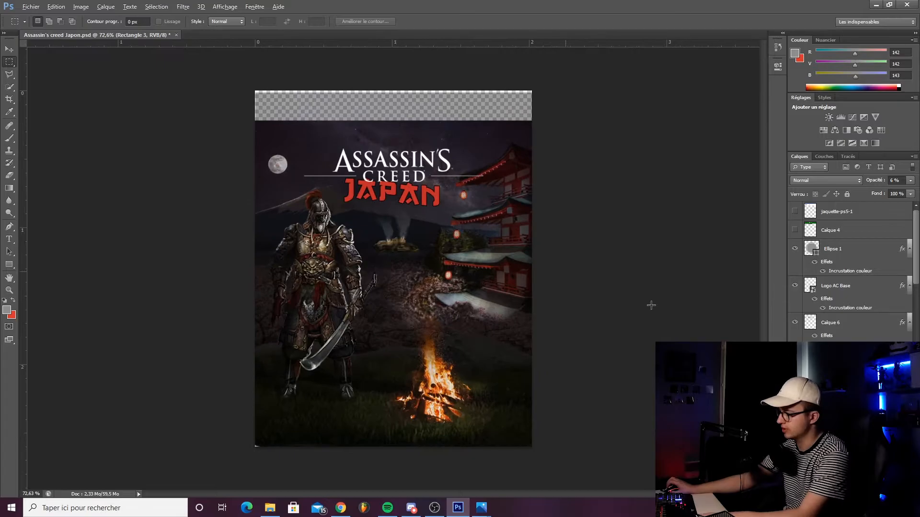
{"action": "left_click", "coordinate": [794, 212]}
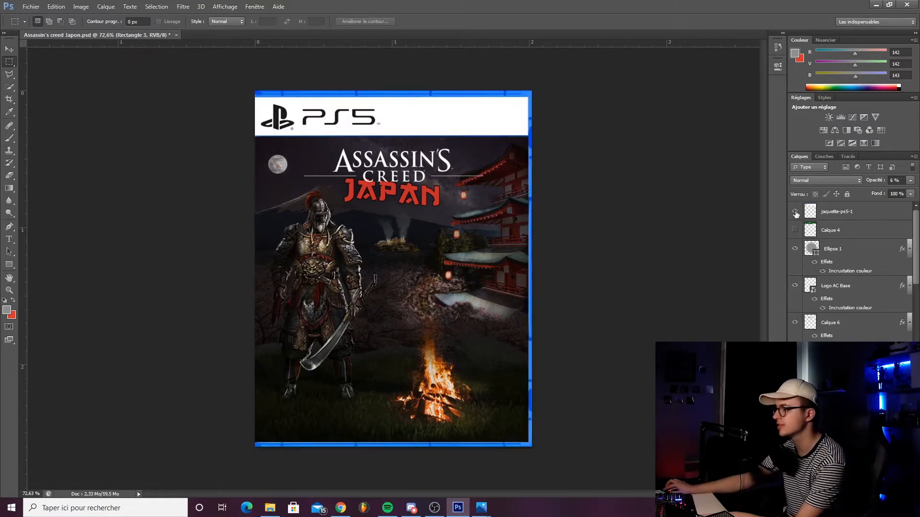